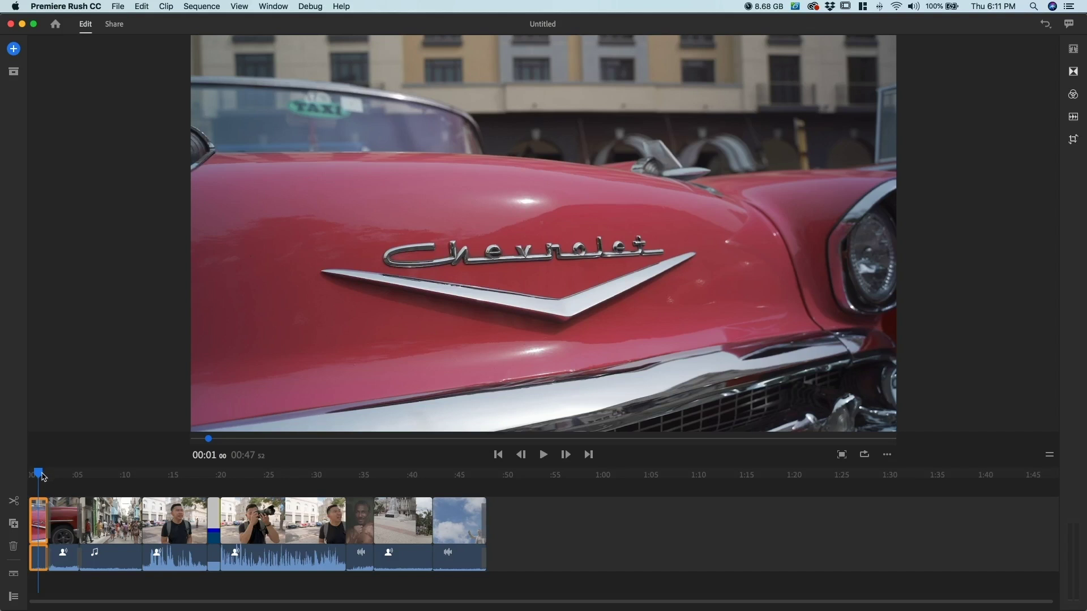
Set the street crowd clip's audio type to Other in the Advanced audio options
{"action": "mouse_move", "coordinate": [43, 477]}
{"action": "left_mouse_down"}
{"action": "mouse_move", "coordinate": [441, 494]}
{"action": "mouse_move", "coordinate": [49, 493]}
{"action": "left_mouse_up"}
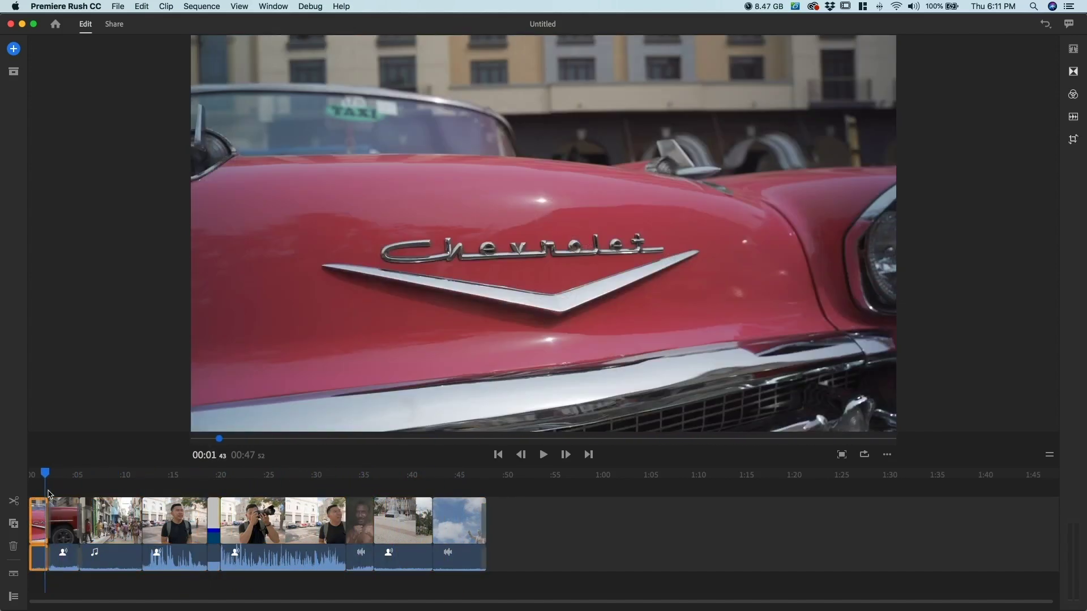
{"action": "left_click", "coordinate": [100, 516]}
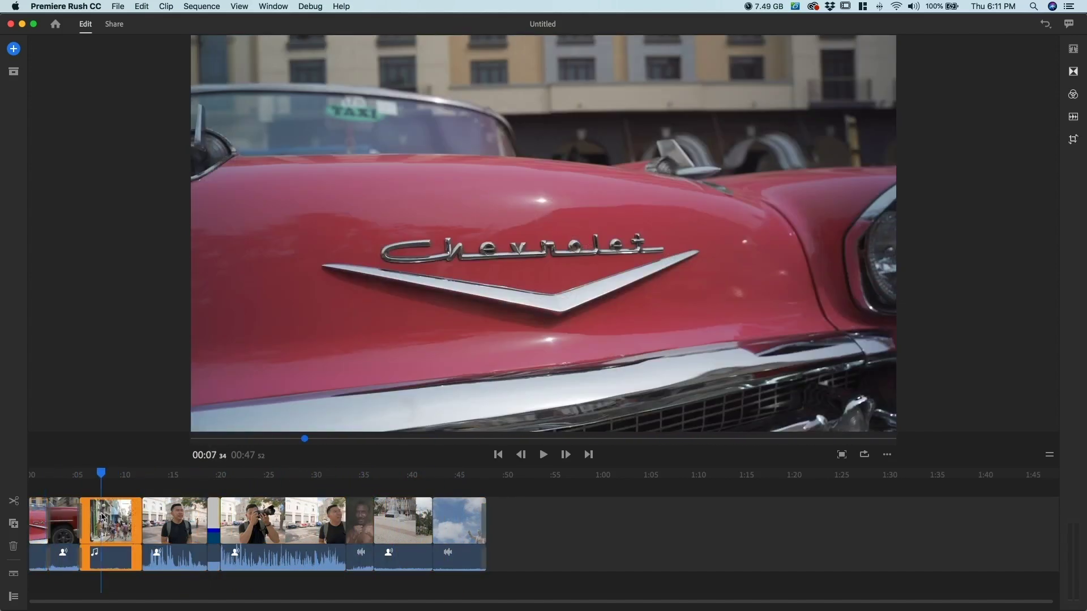
{"action": "left_click", "coordinate": [362, 526]}
{"action": "left_click", "coordinate": [110, 527]}
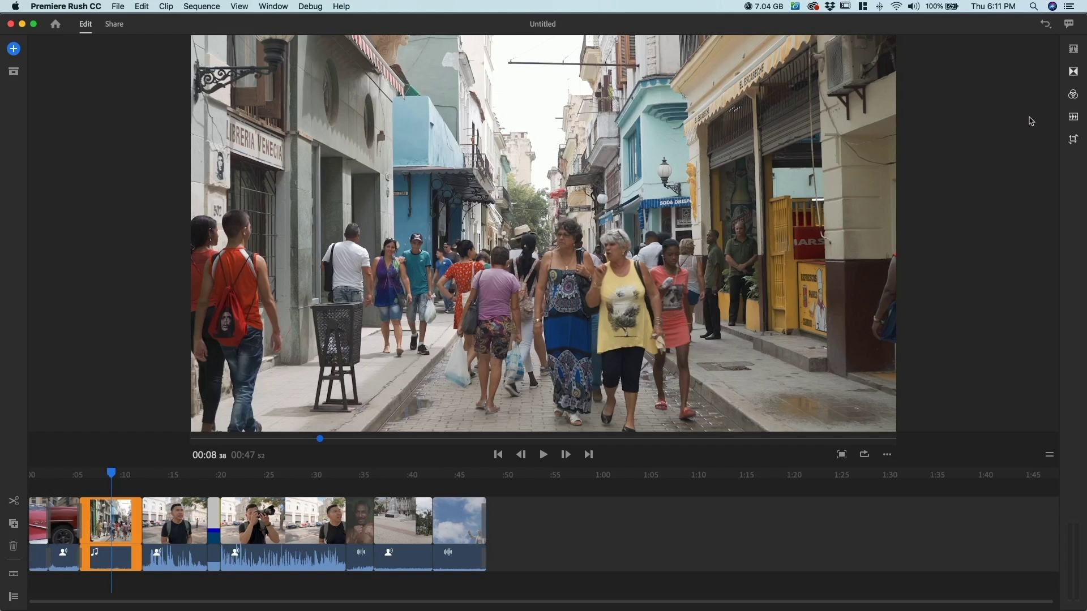
{"action": "left_click", "coordinate": [1072, 119]}
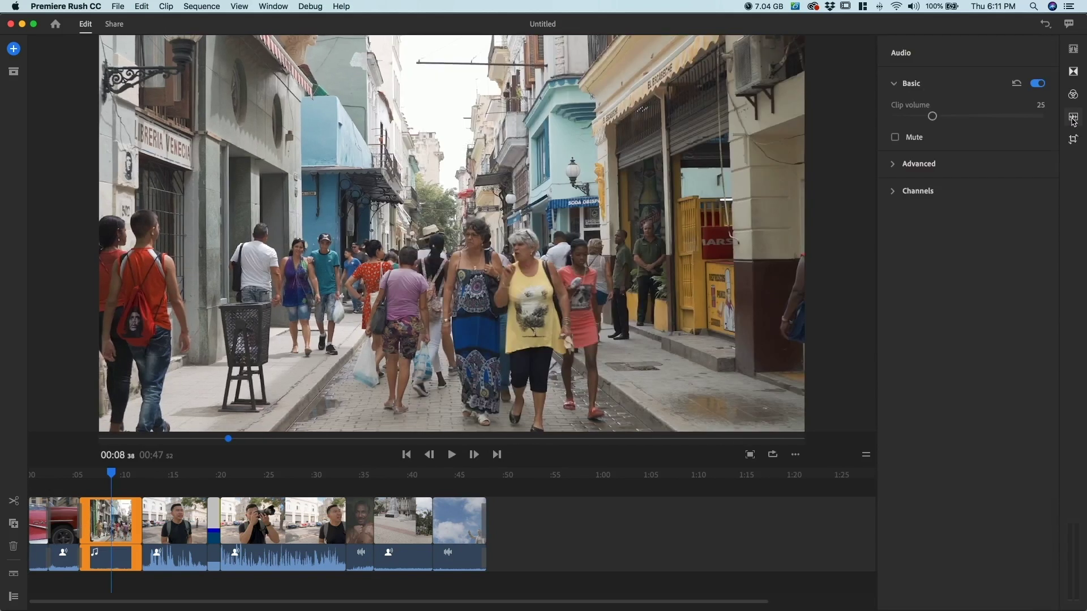
{"action": "left_click", "coordinate": [891, 166]}
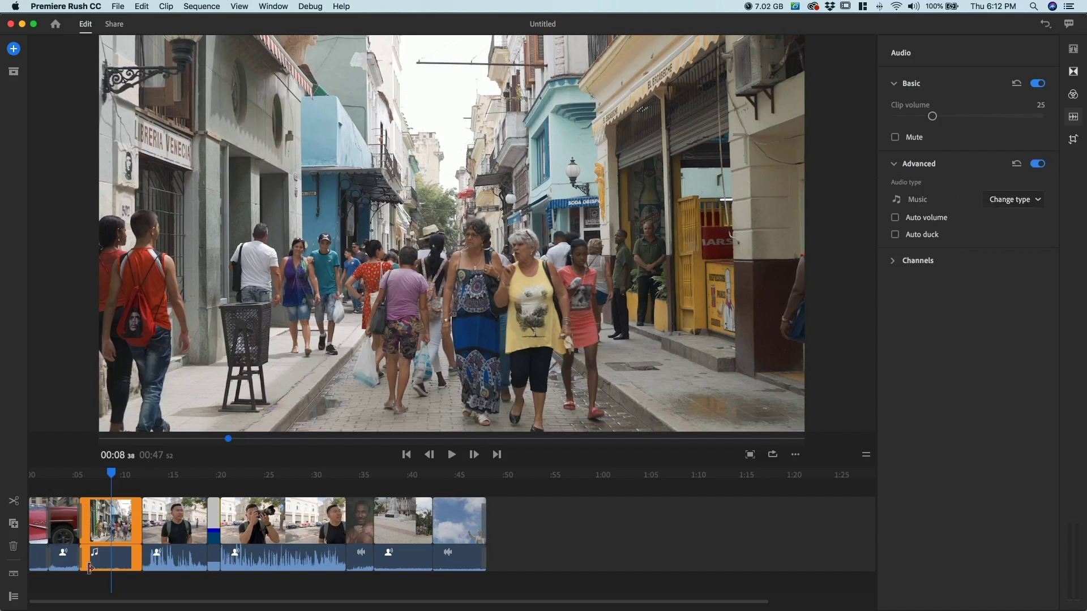
{"action": "left_click", "coordinate": [67, 533]}
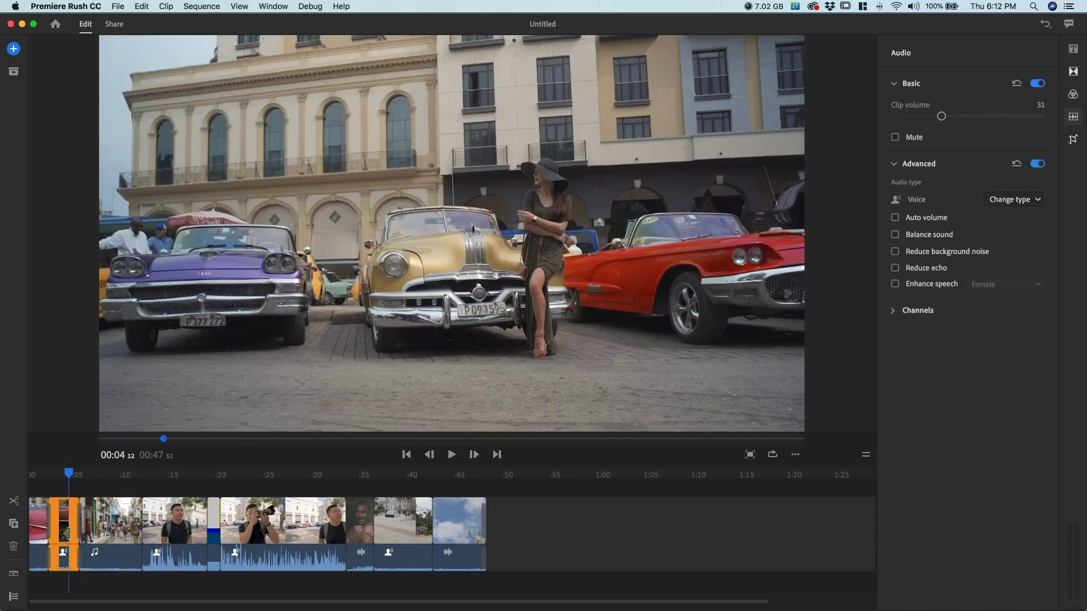
{"action": "left_click", "coordinate": [109, 533]}
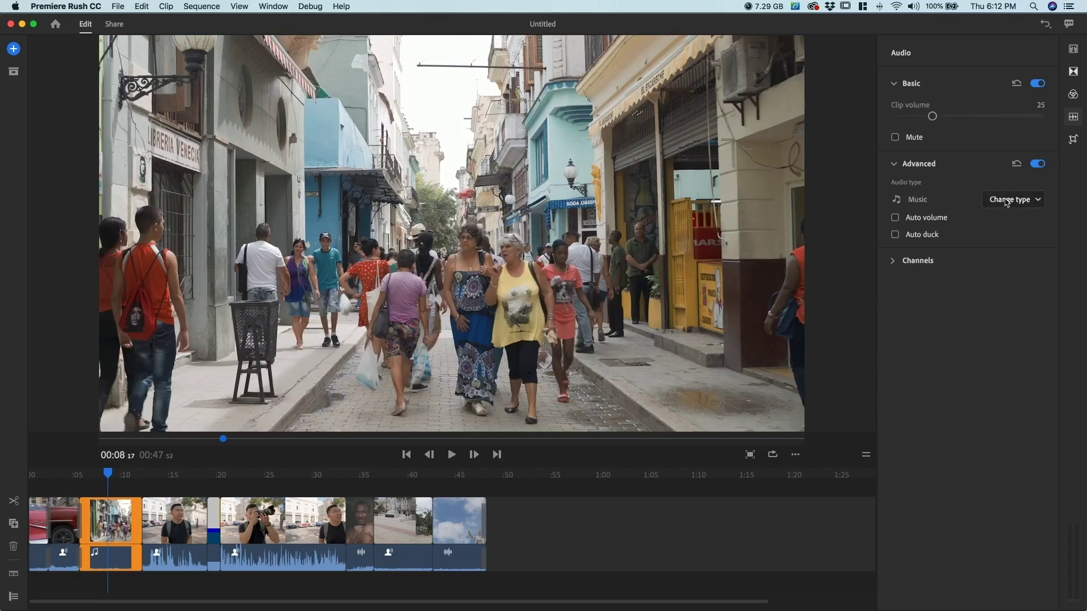
{"action": "left_click", "coordinate": [1006, 201]}
{"action": "left_click", "coordinate": [991, 255]}
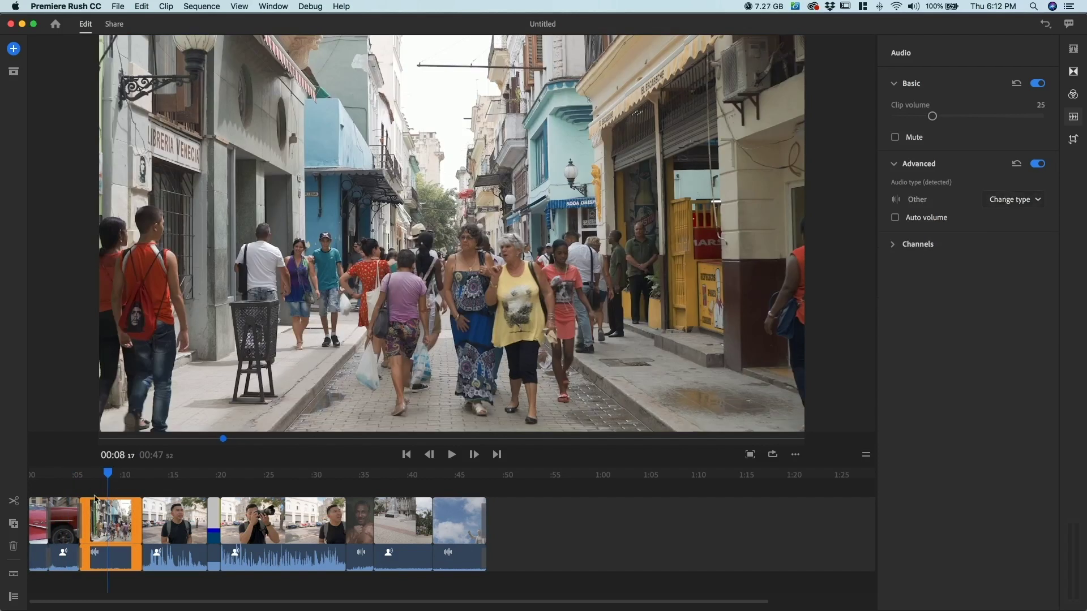
Set the woman-by-the-cars and statue-square clips' audio type to Other
{"action": "left_click", "coordinate": [59, 522]}
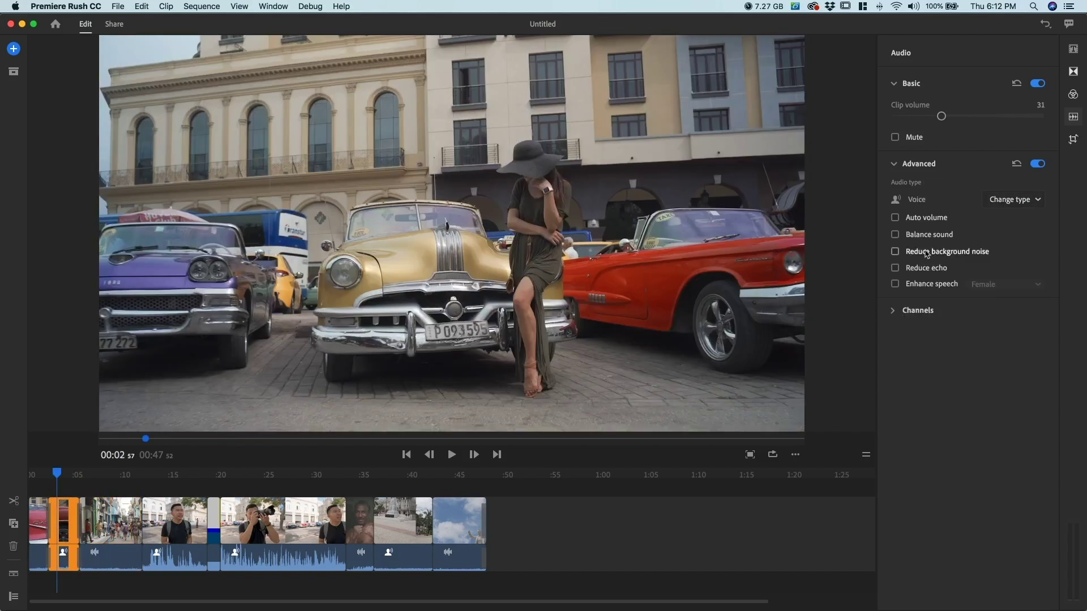
{"action": "left_click", "coordinate": [1007, 200]}
{"action": "left_click", "coordinate": [1012, 255]}
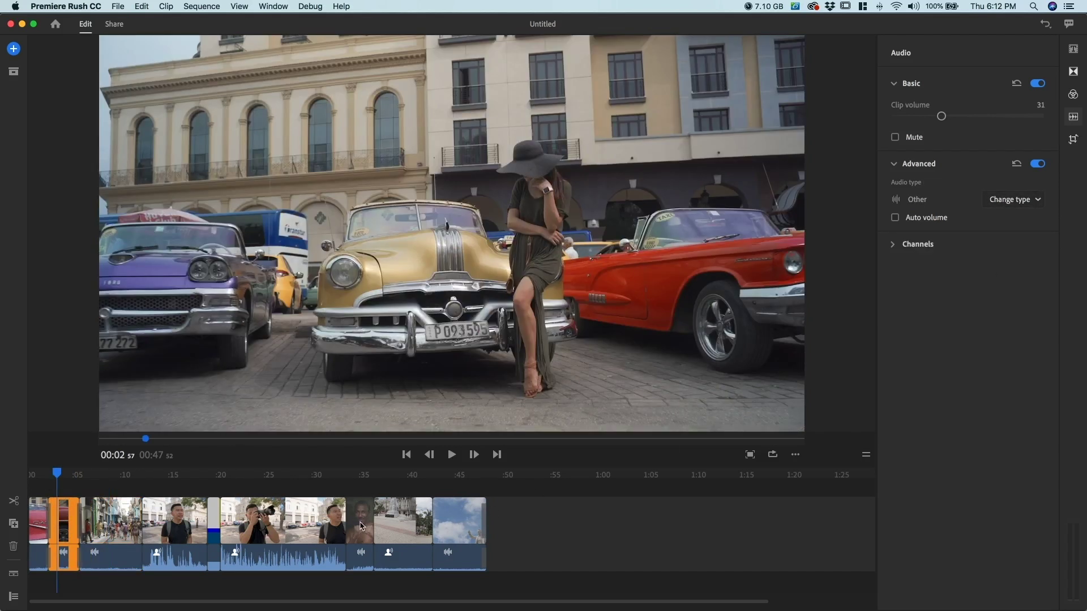
{"action": "left_click", "coordinate": [360, 522]}
{"action": "left_click", "coordinate": [398, 521]}
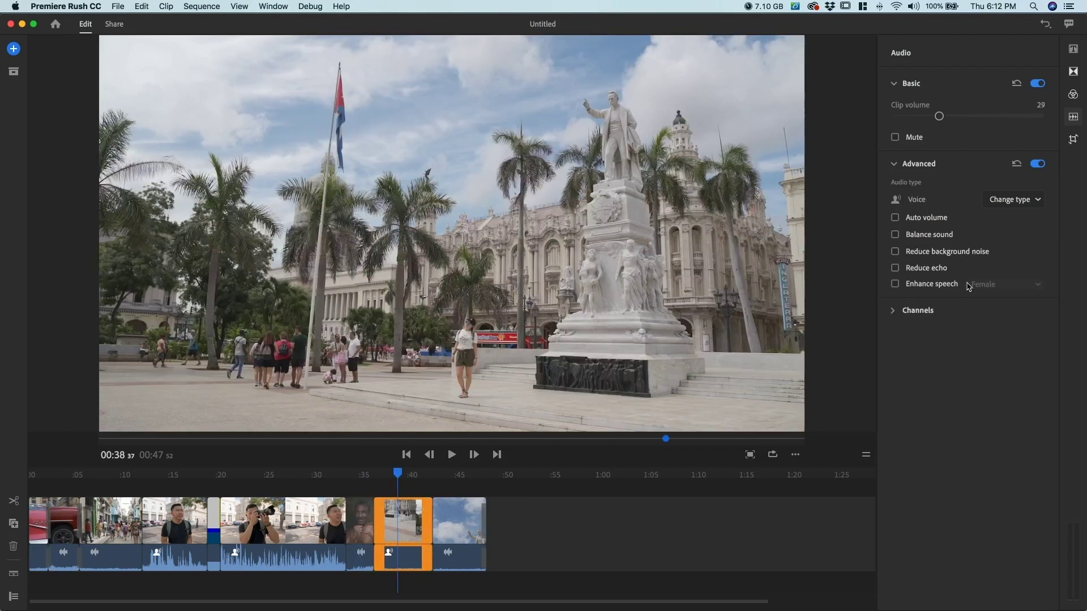
{"action": "left_click", "coordinate": [1025, 201]}
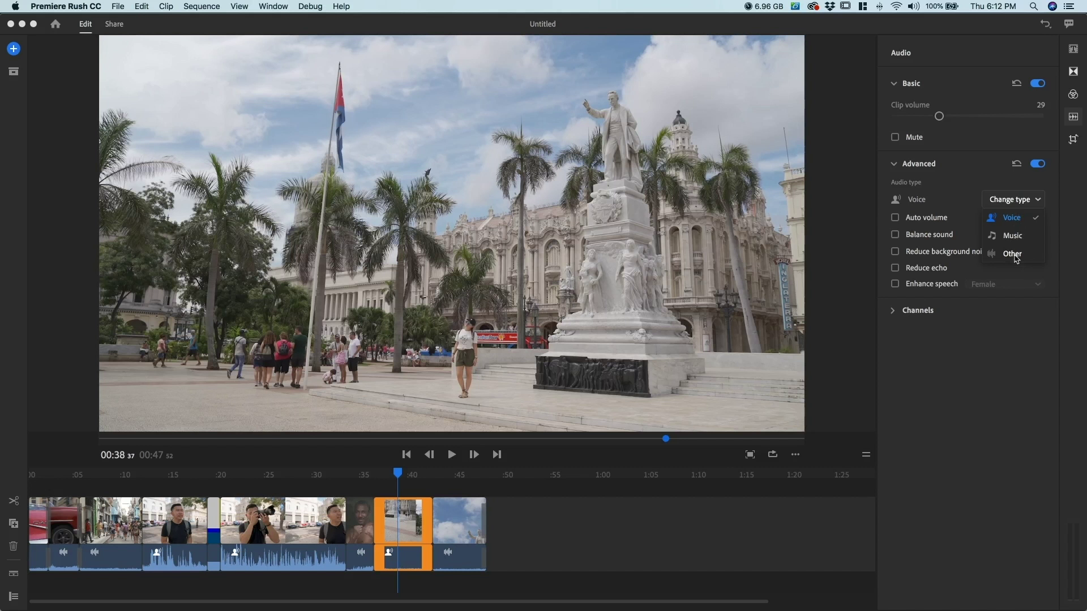
{"action": "left_click", "coordinate": [1013, 254]}
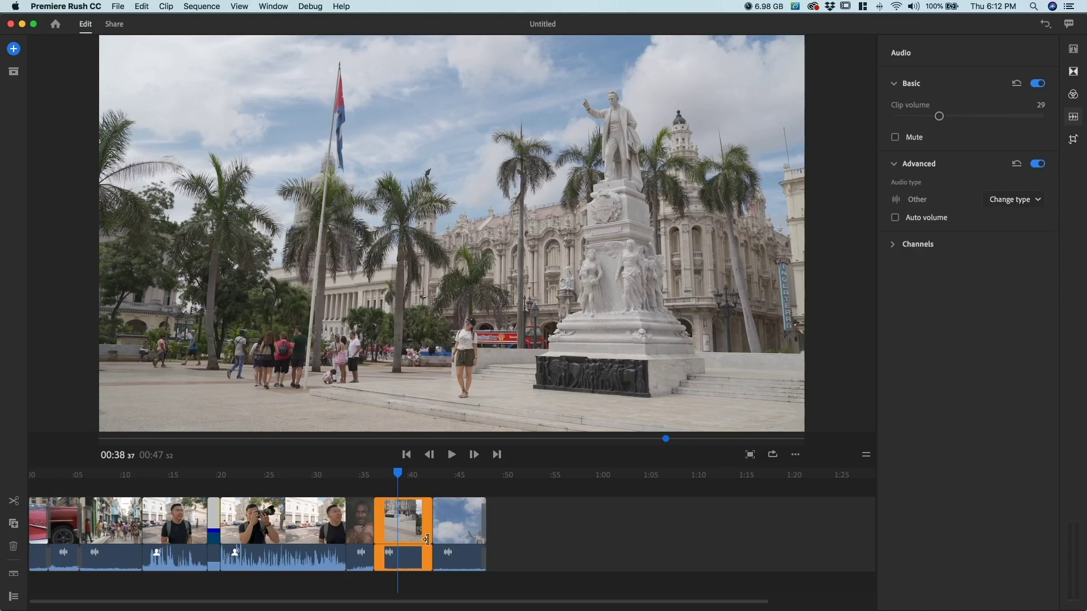
{"action": "left_click", "coordinate": [278, 542]}
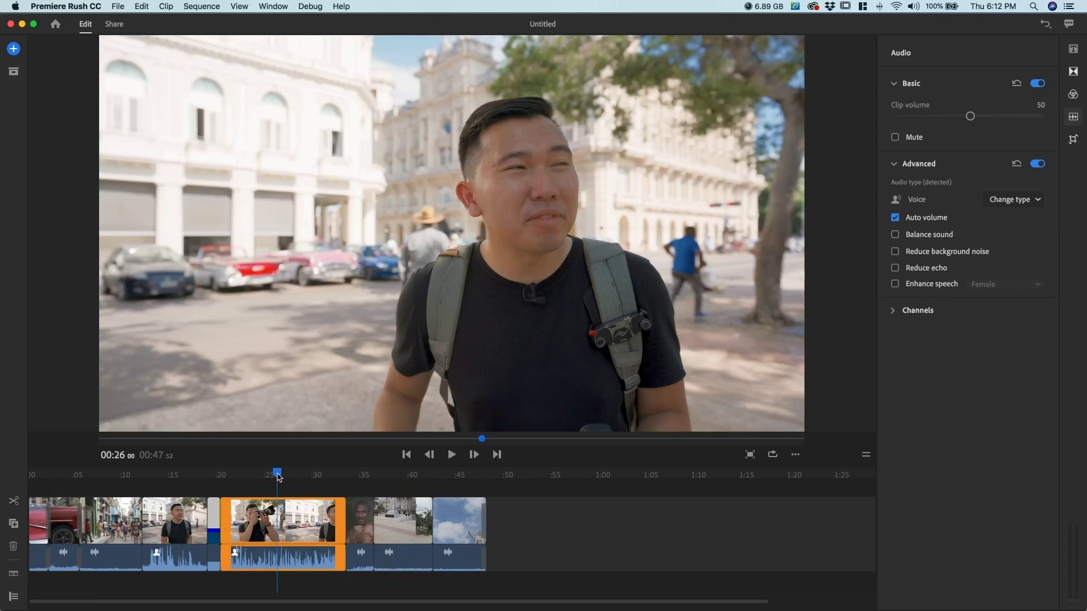
Tag the man-holding-camera and man-with-backpack clips' audio as Voice
{"action": "mouse_move", "coordinate": [278, 477]}
{"action": "left_mouse_down"}
{"action": "mouse_move", "coordinate": [250, 477]}
{"action": "mouse_move", "coordinate": [294, 479]}
{"action": "left_mouse_up"}
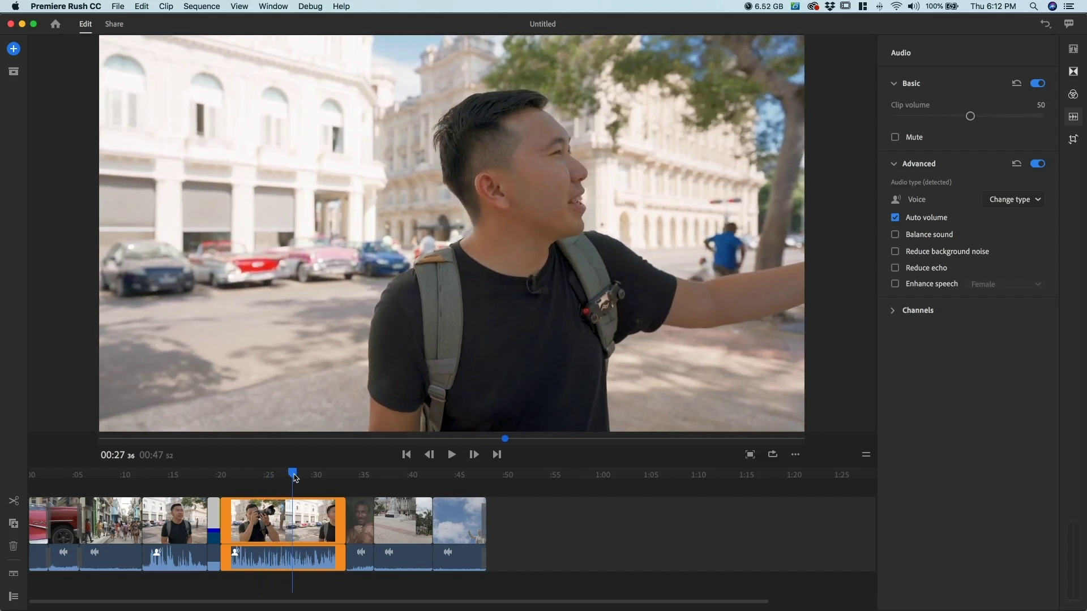
{"action": "left_click", "coordinate": [1025, 201]}
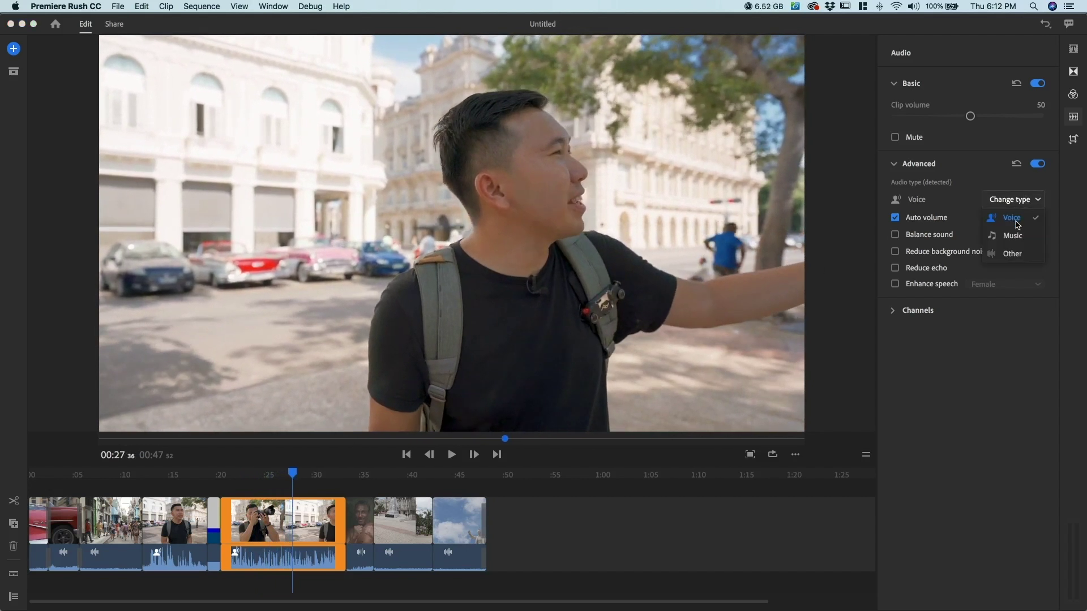
{"action": "left_click", "coordinate": [1017, 224]}
{"action": "left_click", "coordinate": [177, 537]}
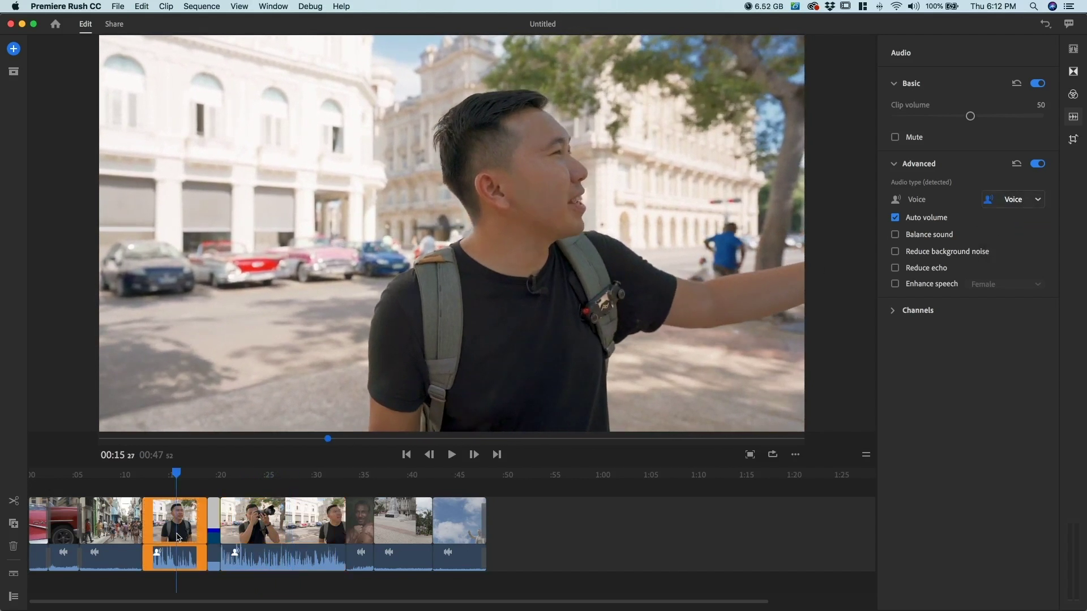
{"action": "left_click", "coordinate": [1000, 205]}
{"action": "left_click", "coordinate": [1000, 220]}
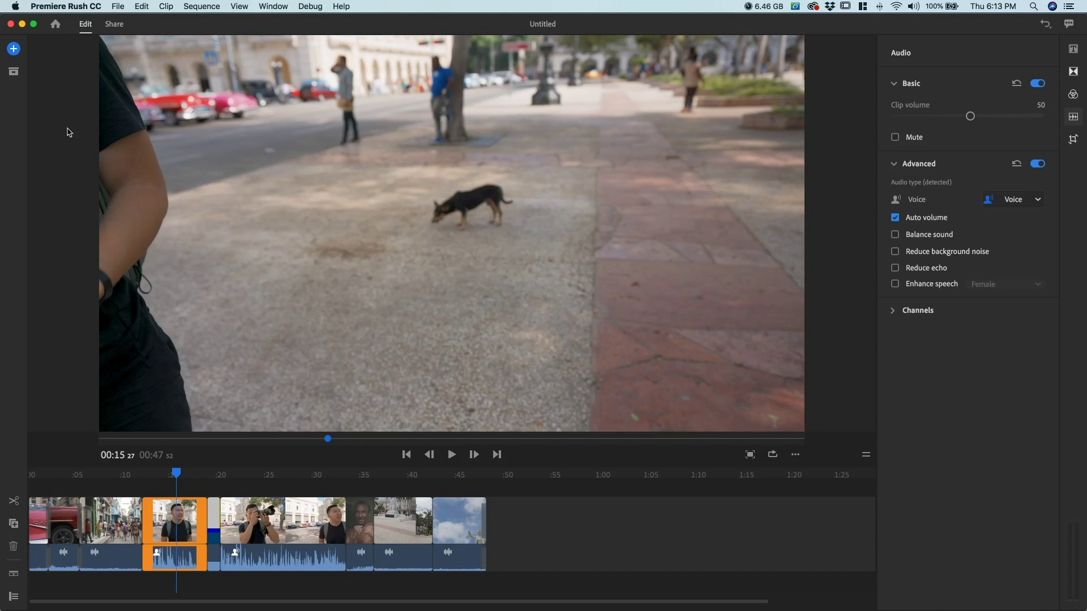
Add the Autumn mp3 from Project Assets to the timeline
{"action": "left_click", "coordinate": [13, 71]}
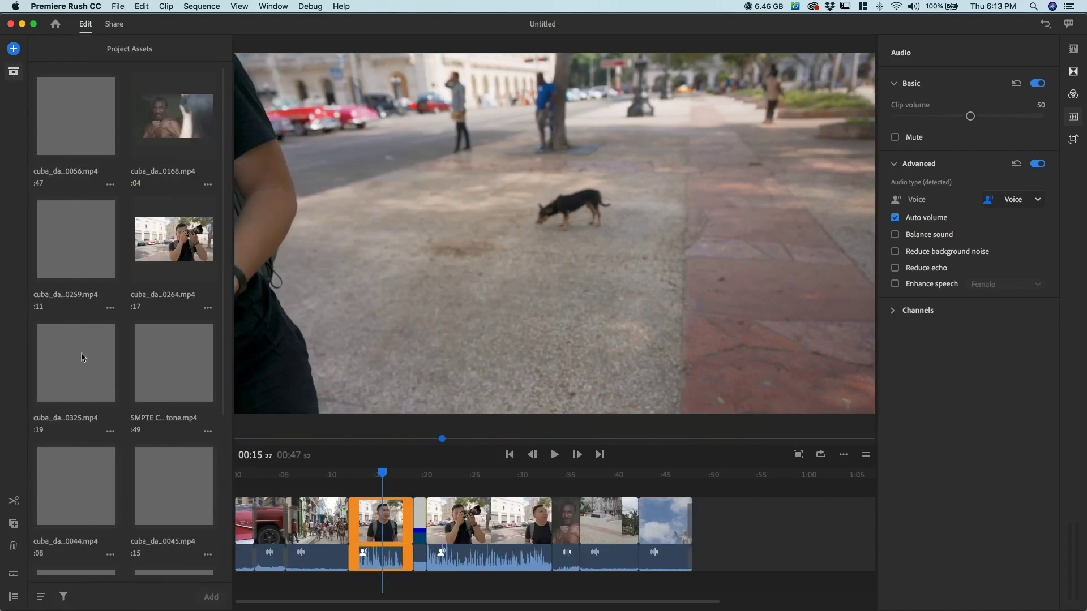
{"action": "scroll", "coordinate": [82, 358], "scroll_direction": "down", "scroll_amount": 5}
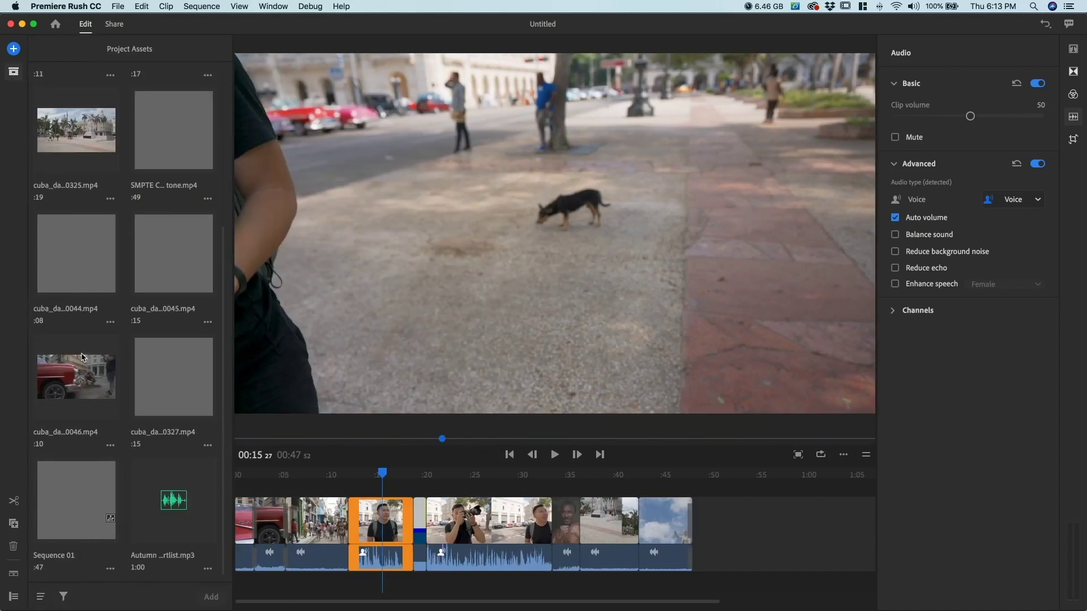
{"action": "left_click", "coordinate": [168, 499]}
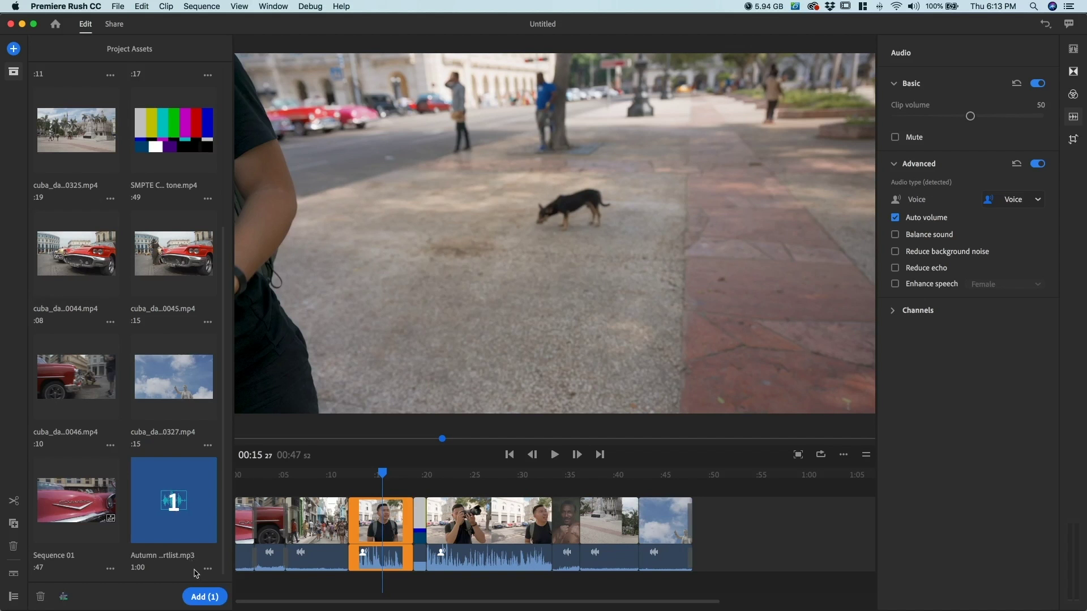
{"action": "left_click", "coordinate": [202, 597]}
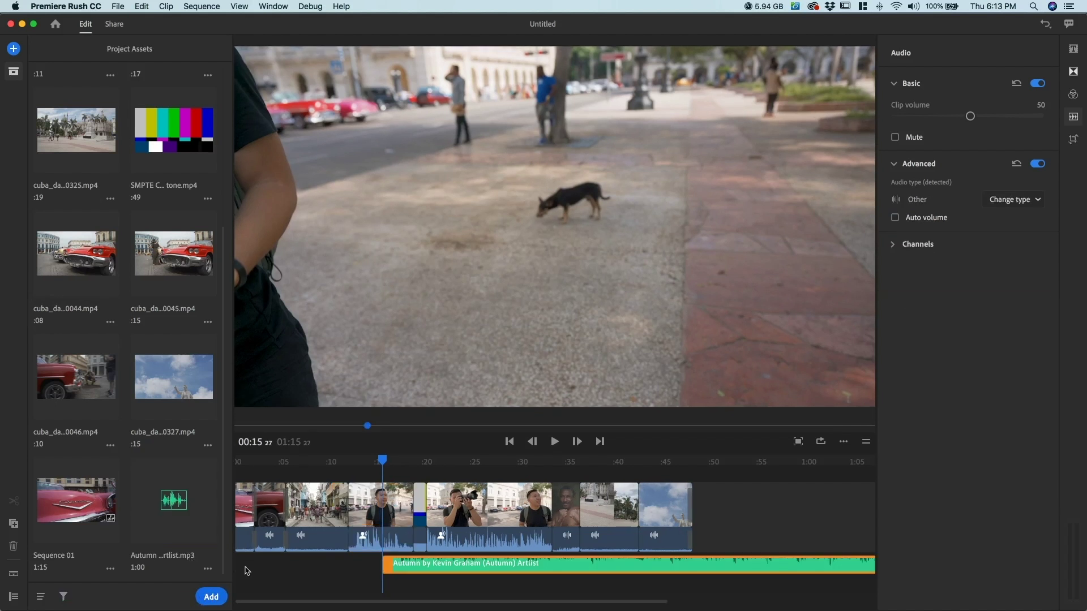
{"action": "left_click", "coordinate": [13, 72]}
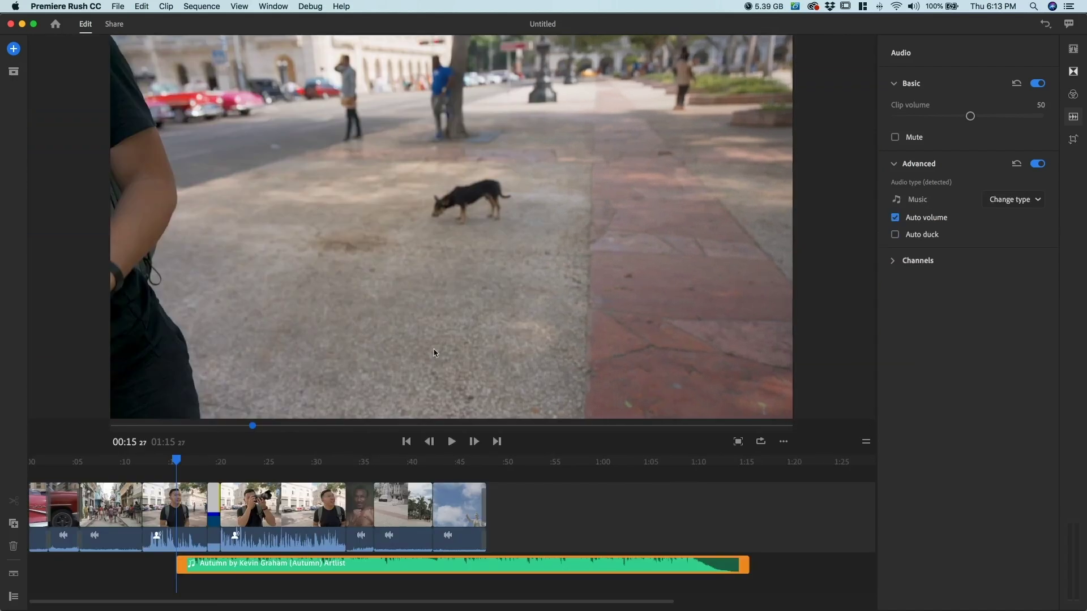
Move the Autumn music to 0:00 and trim its end to finish with the last clip
{"action": "left_click_drag", "start_coordinate": [490, 567], "coordinate": [346, 567]}
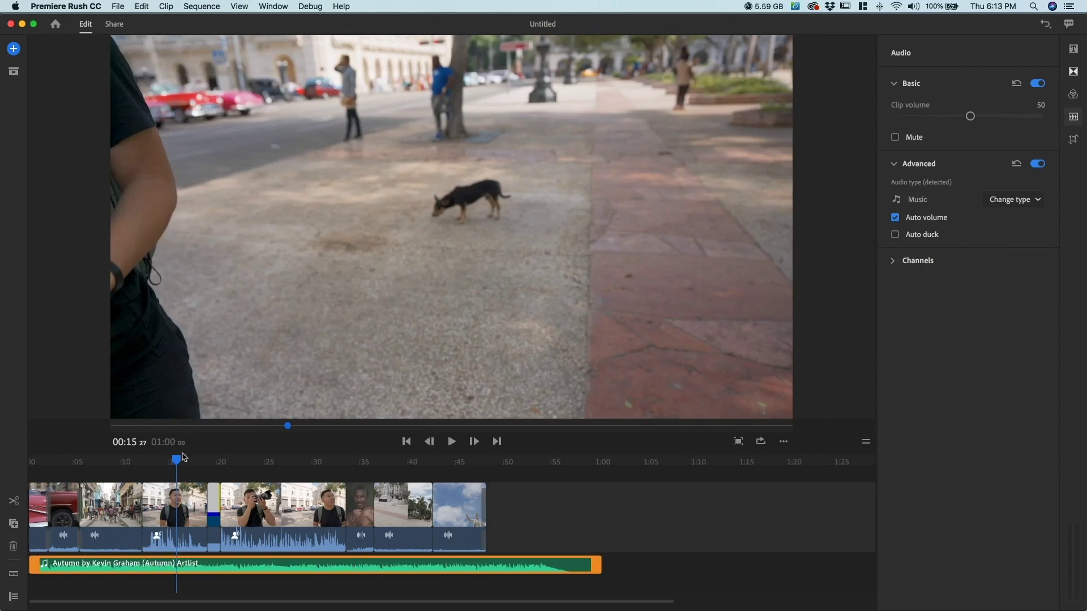
{"action": "left_click_drag", "start_coordinate": [176, 462], "coordinate": [80, 462]}
{"action": "left_click_drag", "start_coordinate": [598, 563], "coordinate": [485, 558]}
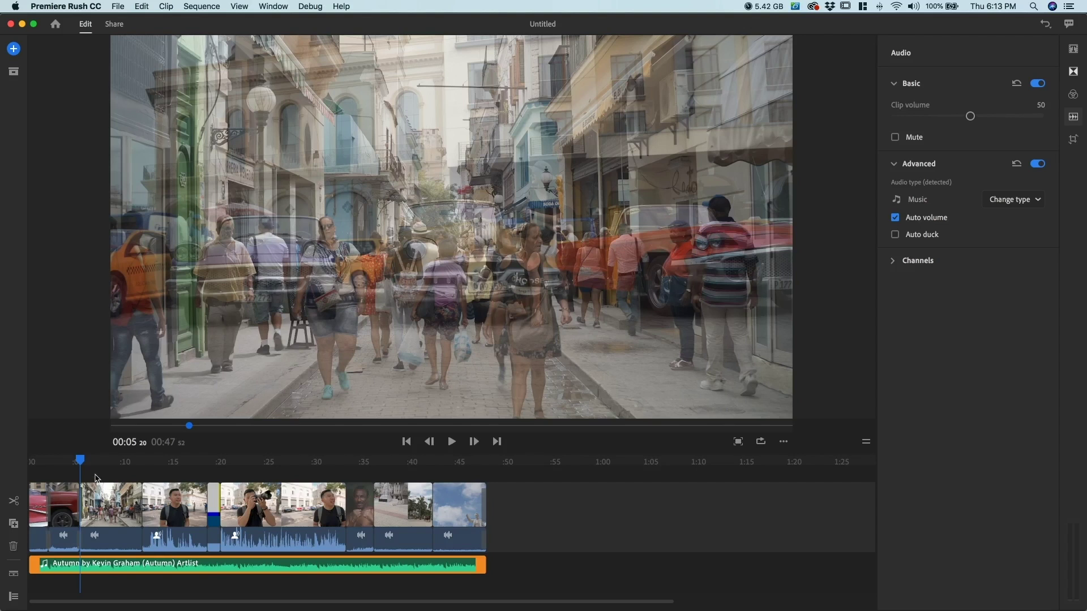
{"action": "left_click_drag", "start_coordinate": [81, 461], "coordinate": [111, 465]}
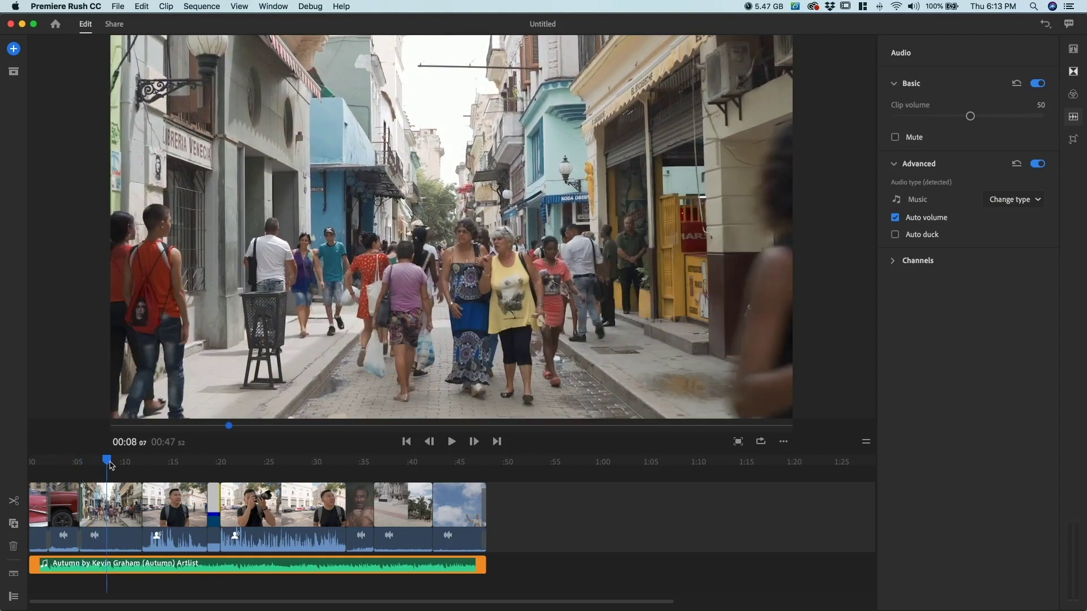
{"action": "key", "text": "space"}
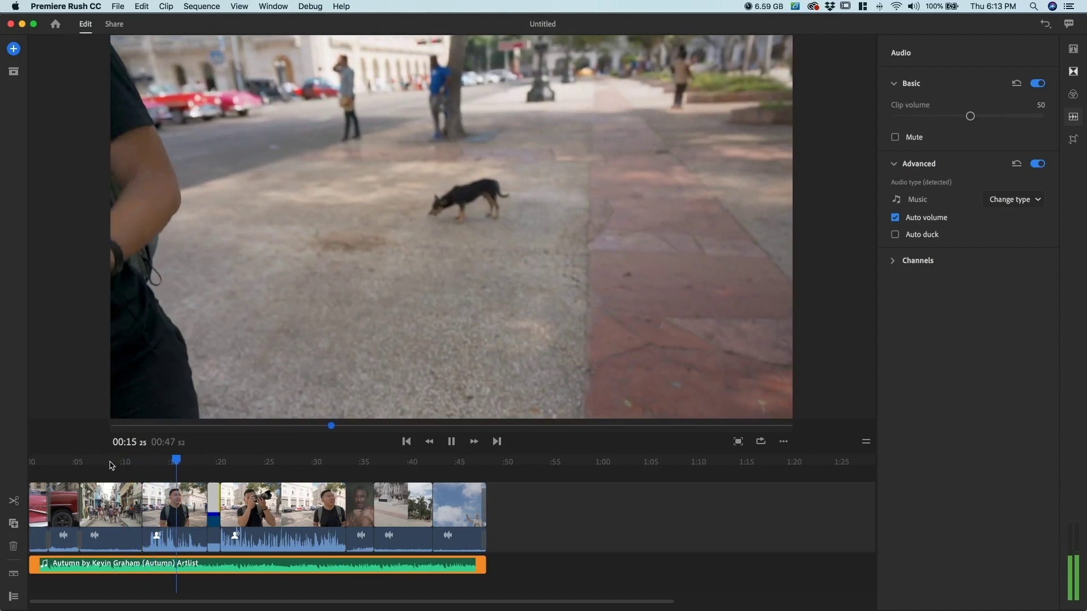
{"action": "key", "text": "space"}
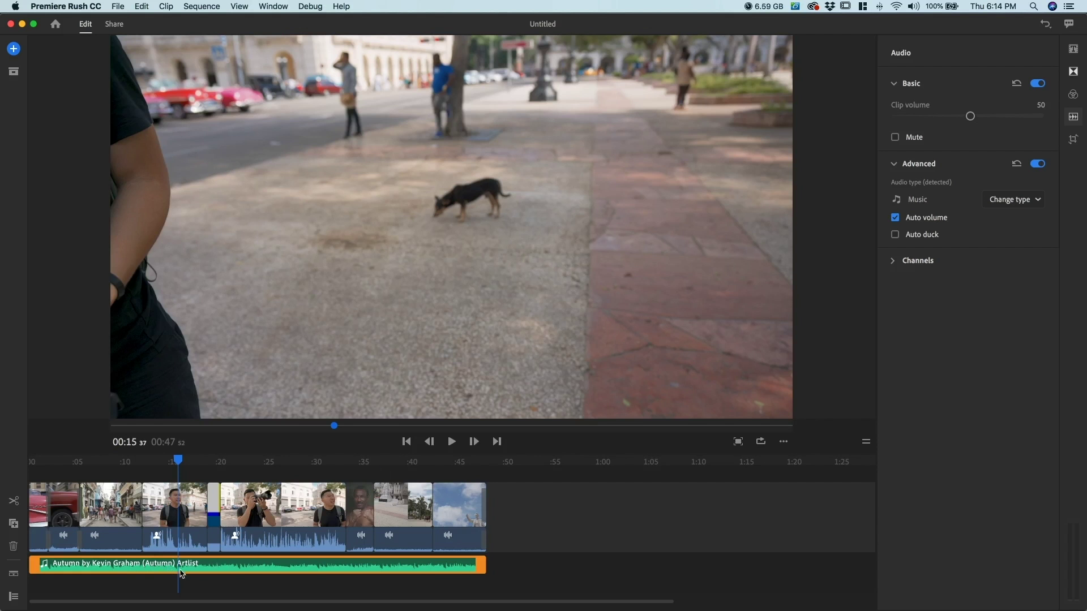
Keep the Autumn music tagged as Music and turn on Auto duck
{"action": "left_click", "coordinate": [222, 569]}
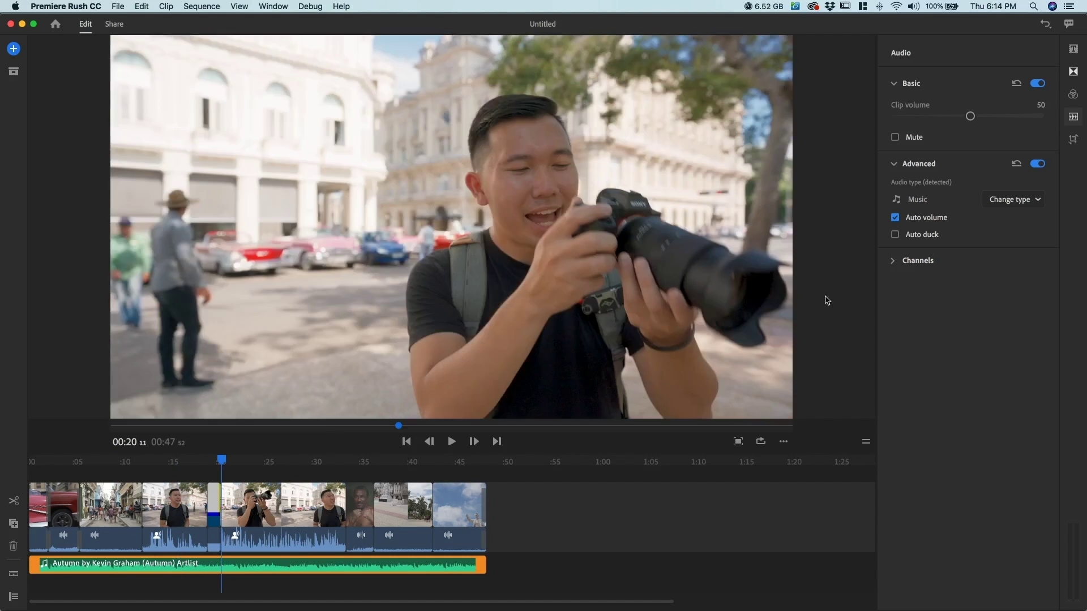
{"action": "left_click", "coordinate": [1009, 202]}
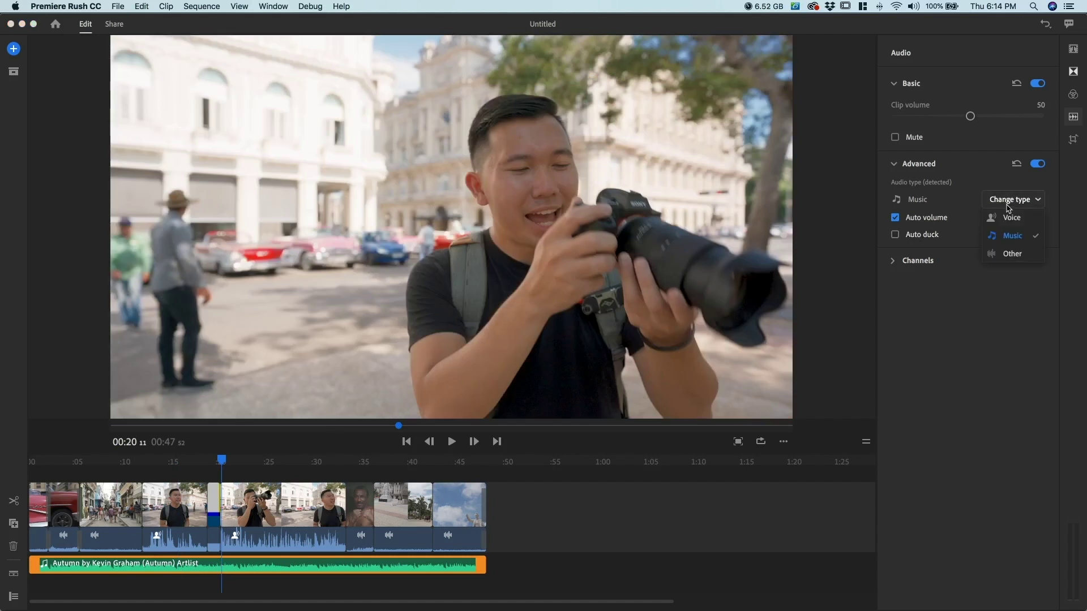
{"action": "left_click", "coordinate": [1006, 236]}
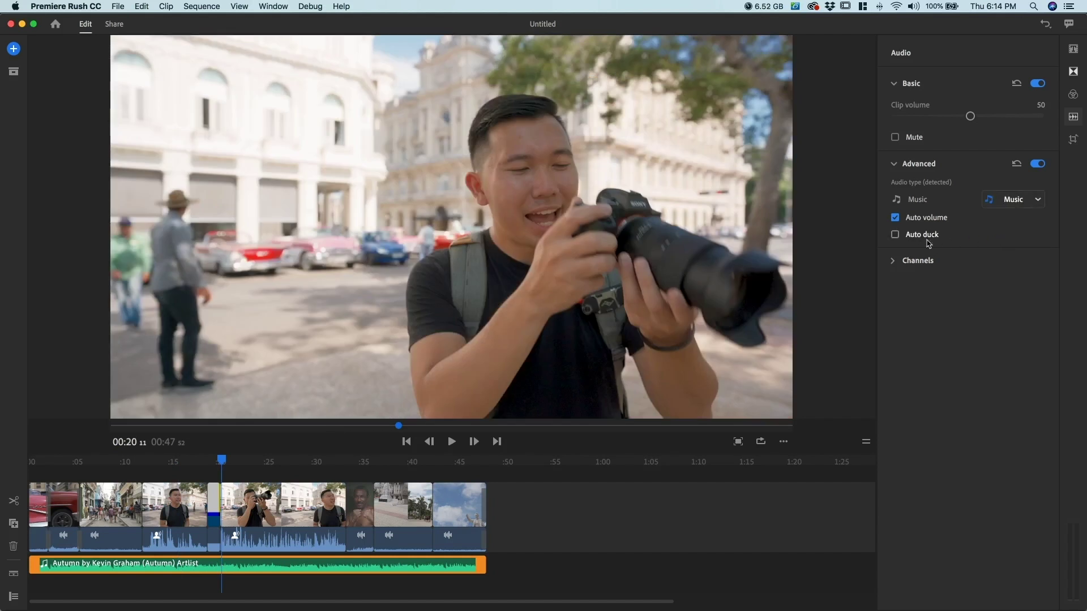
{"action": "left_click", "coordinate": [894, 235]}
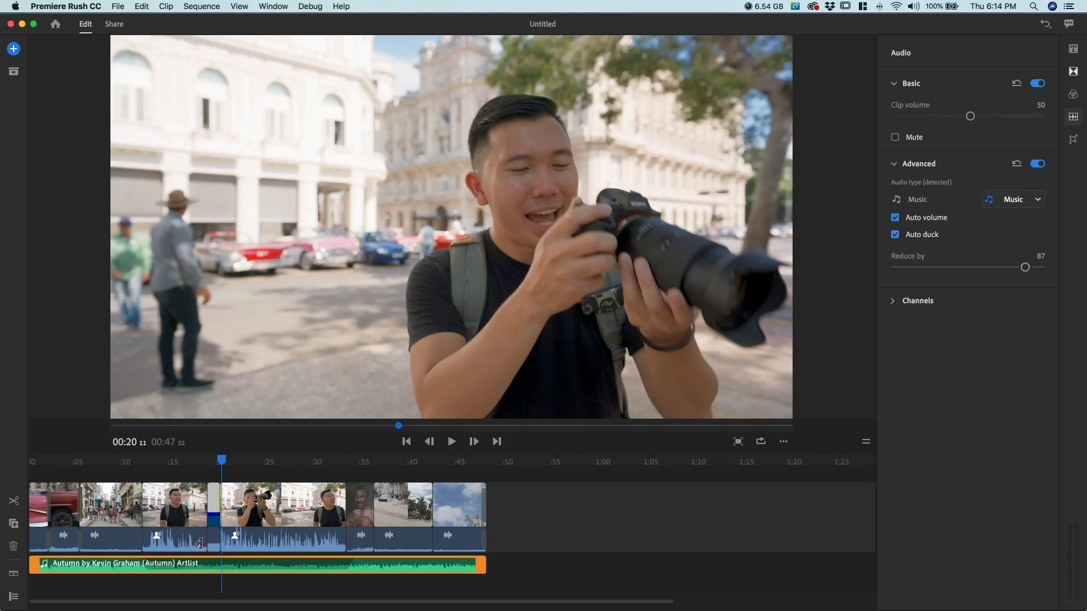
Confirm the talking clip is Voice, then set the music's Reduce by to 80
{"action": "left_click", "coordinate": [257, 548]}
{"action": "left_click", "coordinate": [1023, 204]}
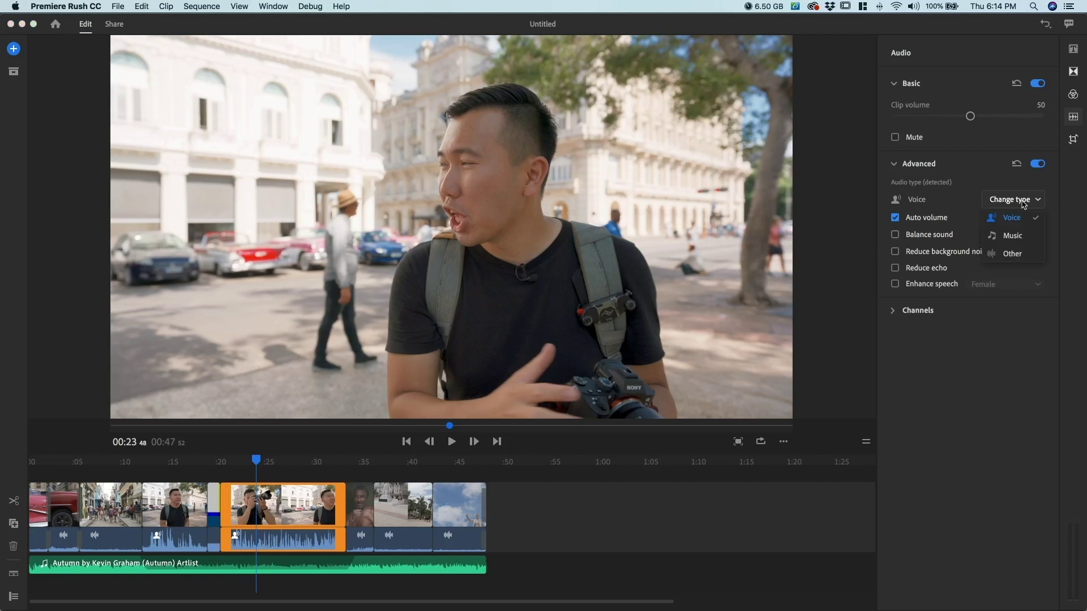
{"action": "left_click", "coordinate": [1023, 204]}
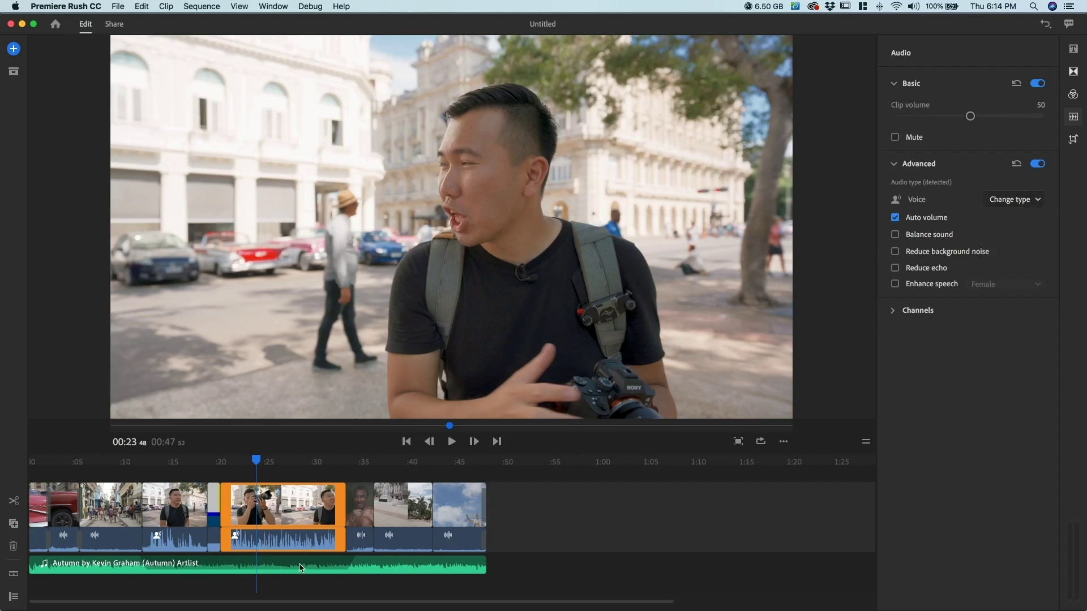
{"action": "left_click", "coordinate": [335, 568]}
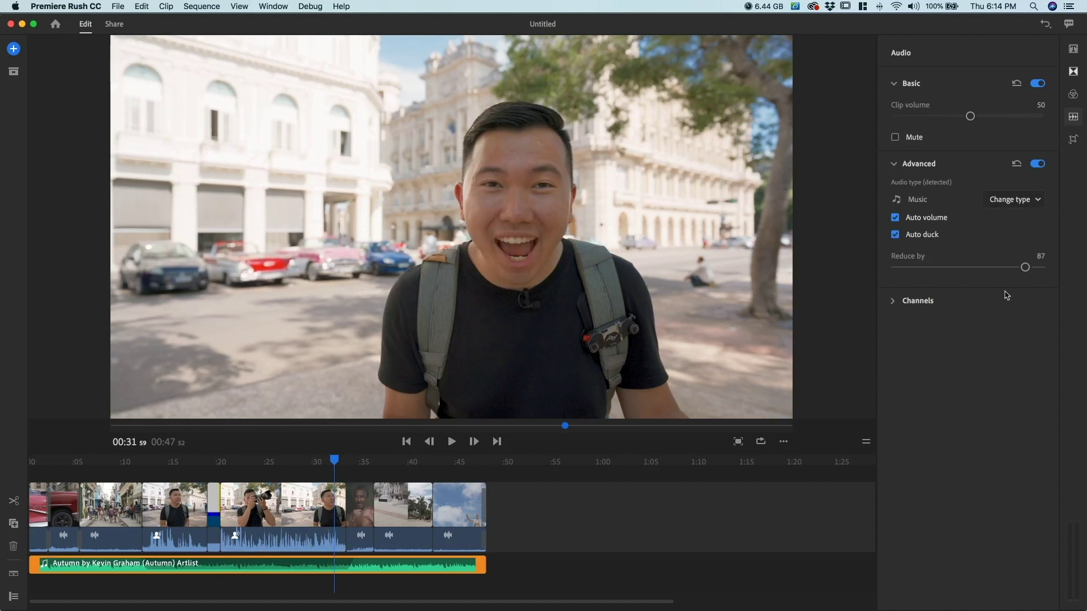
{"action": "left_click_drag", "start_coordinate": [1024, 270], "coordinate": [1012, 269]}
{"action": "left_click_drag", "start_coordinate": [335, 465], "coordinate": [33, 465]}
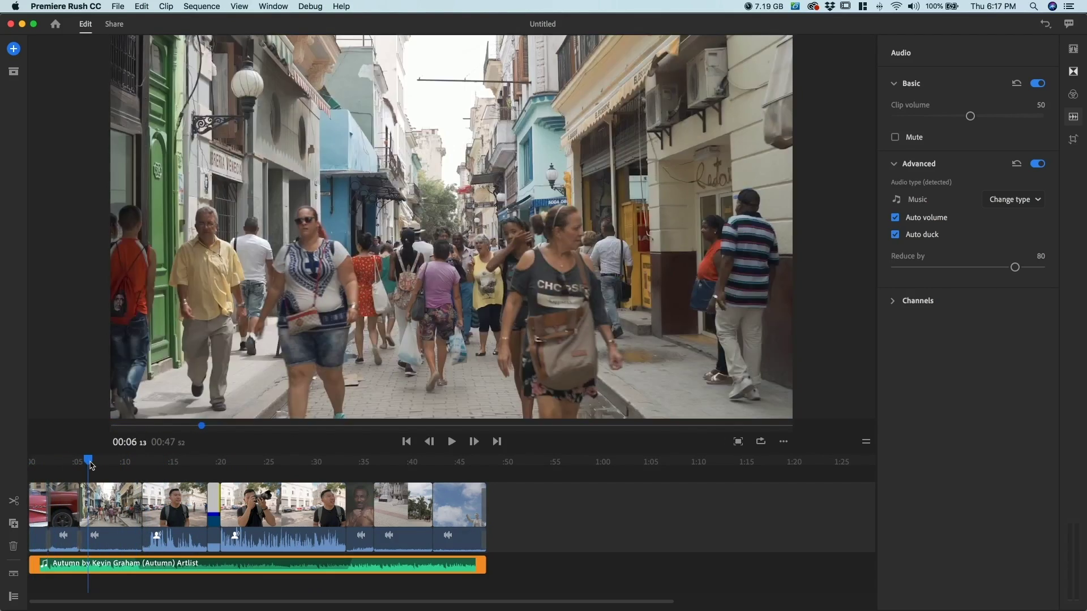
{"action": "left_click", "coordinate": [91, 465]}
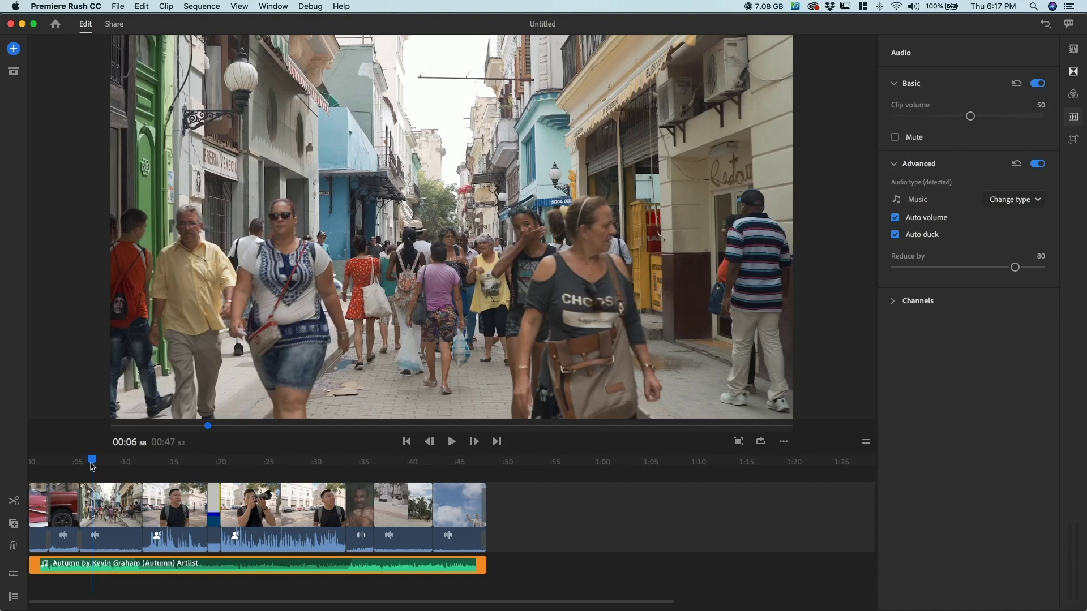
{"action": "left_click_drag", "start_coordinate": [92, 465], "coordinate": [29, 466]}
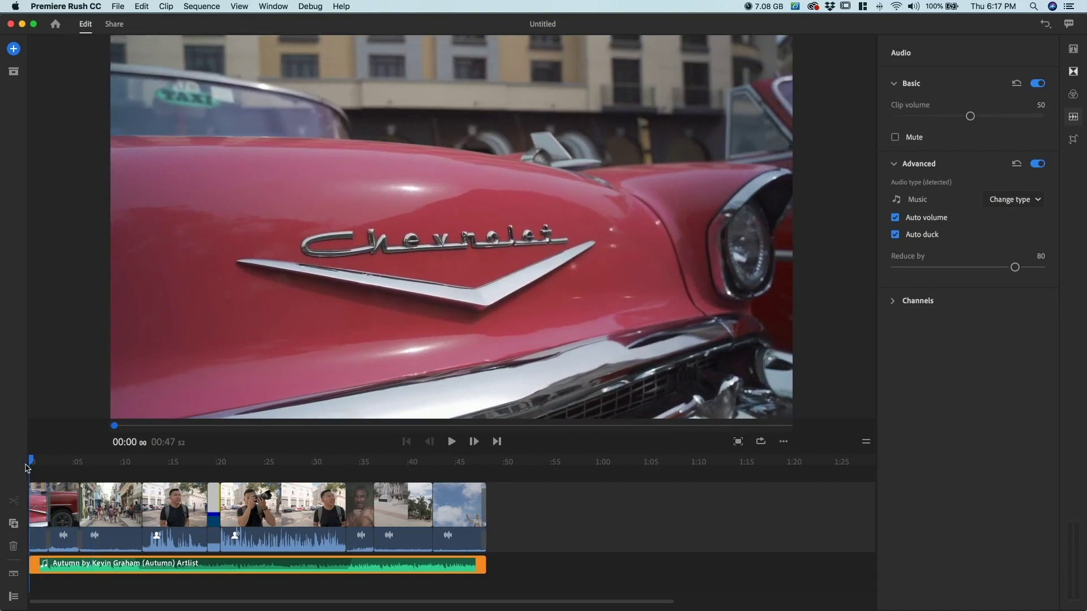